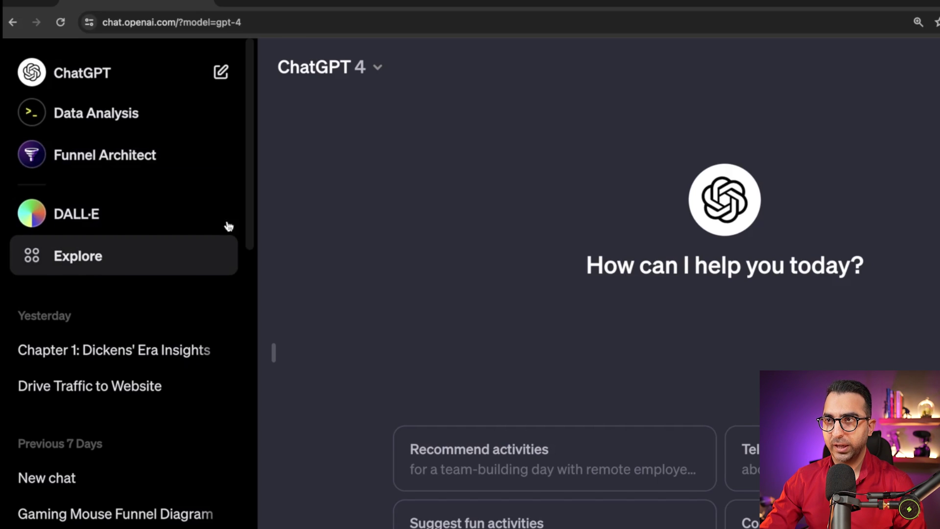
Check which model options are available for the chat.
click(364, 78)
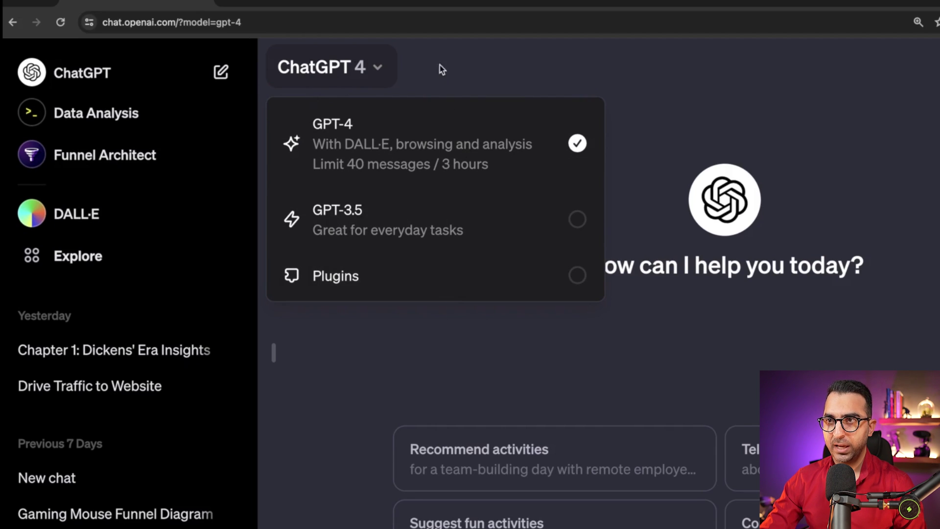
click(379, 403)
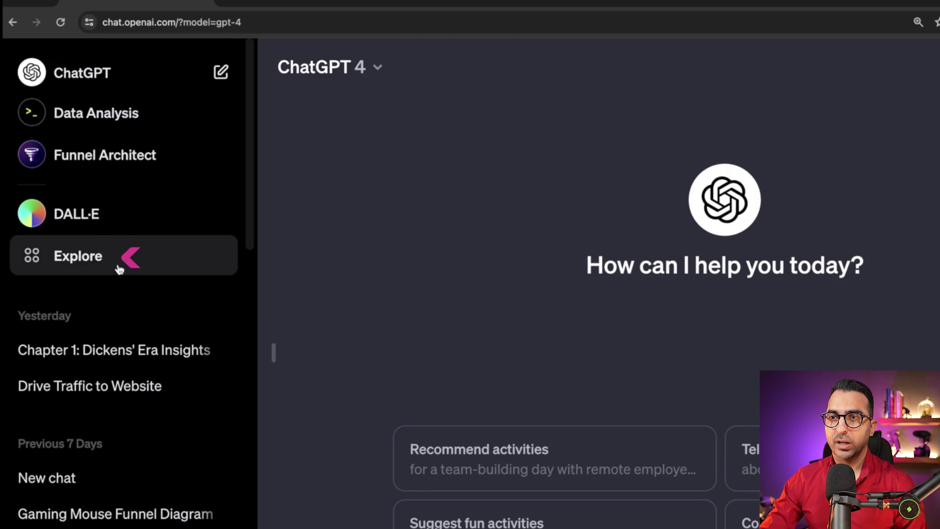
Browse the available GPTs on the Explore page and start creating a new GPT.
click(91, 266)
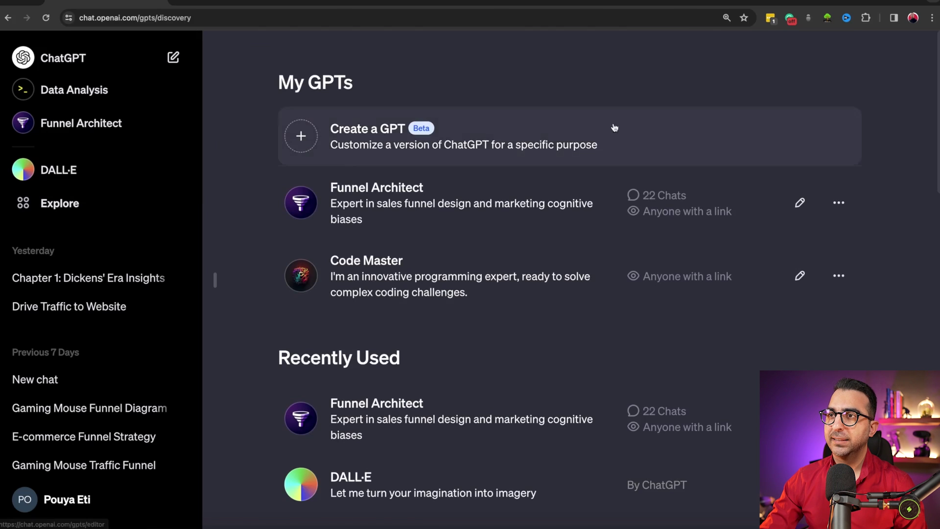
scroll(606, 272, down, 5)
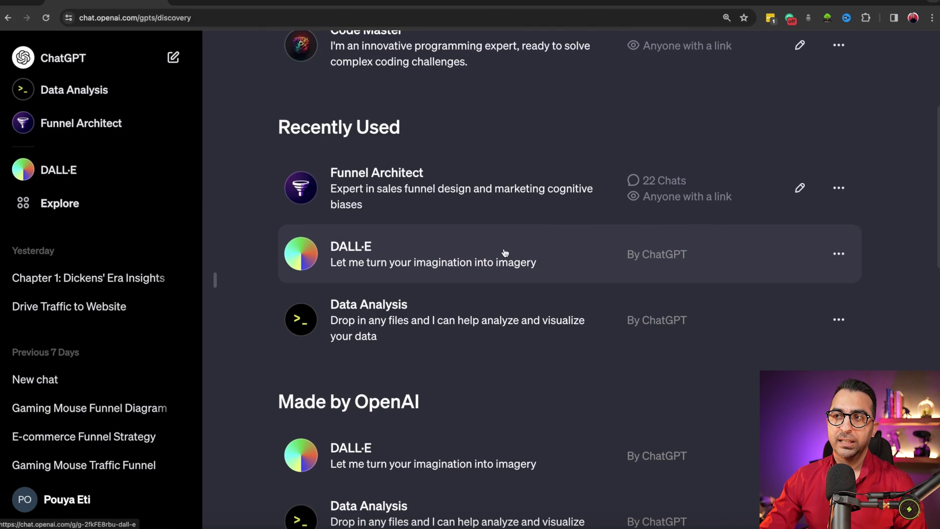
scroll(498, 261, down, 2)
scroll(499, 258, down, 6)
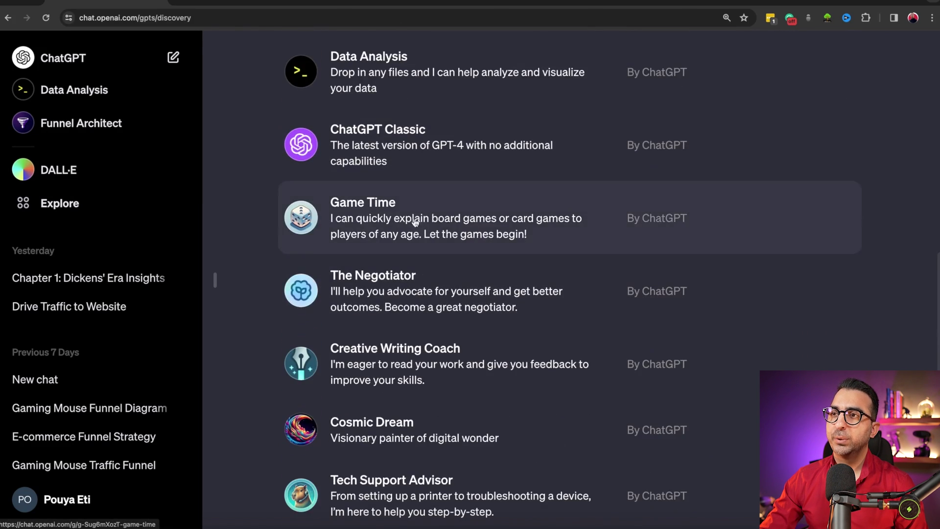
scroll(409, 335, down, 3)
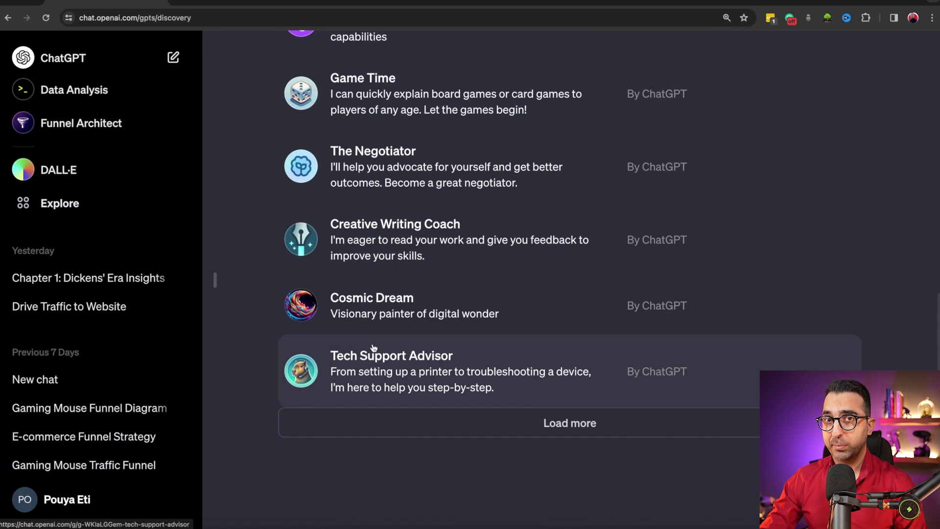
scroll(437, 243, up, 10)
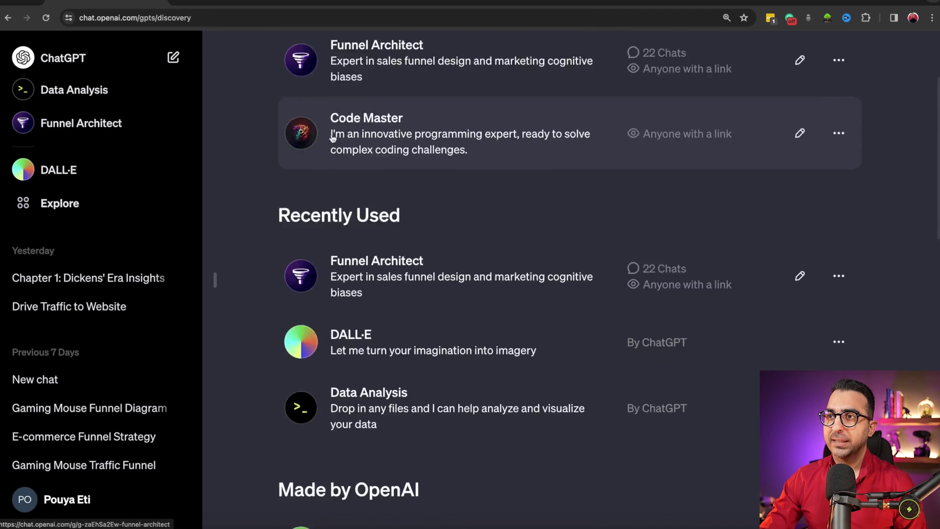
scroll(332, 138, up, 3)
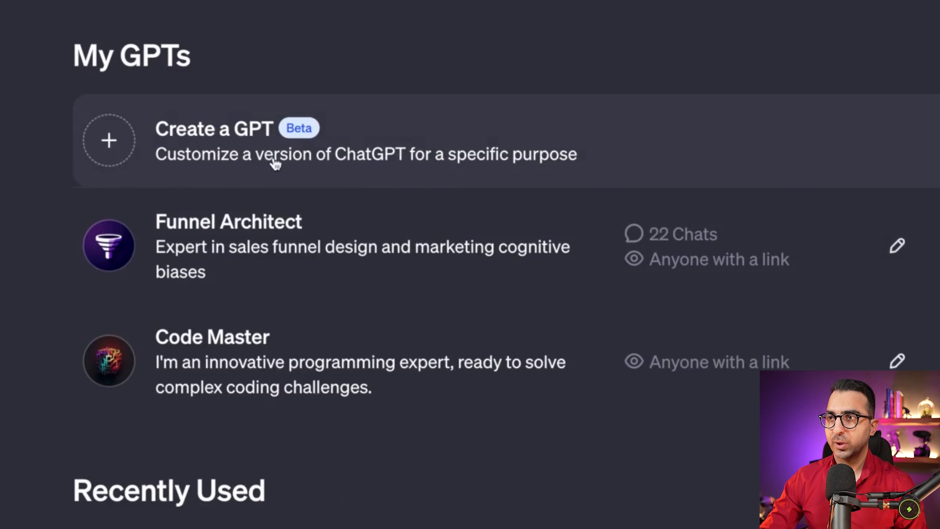
click(248, 153)
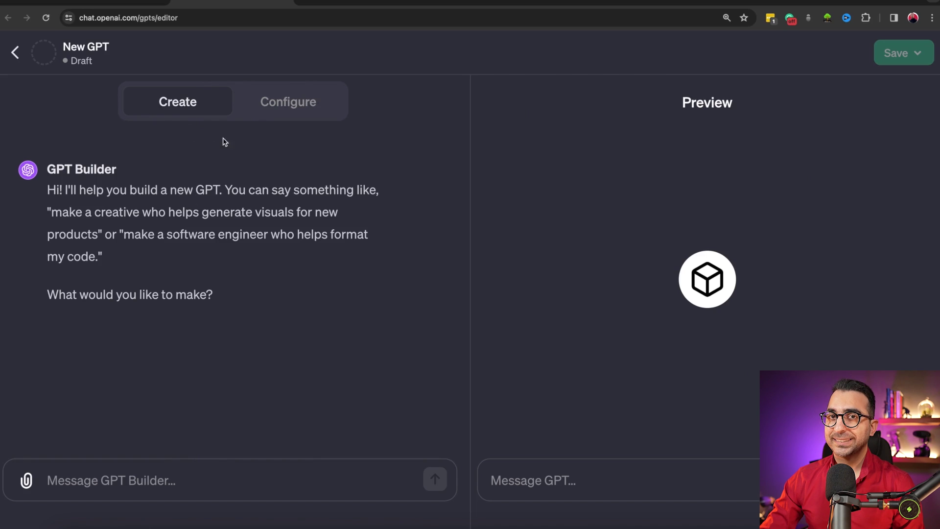
Write to GPT Builder: "This GPT is a professional copywriter for marketing campaigns, ads, and sales letters.".
click(157, 484)
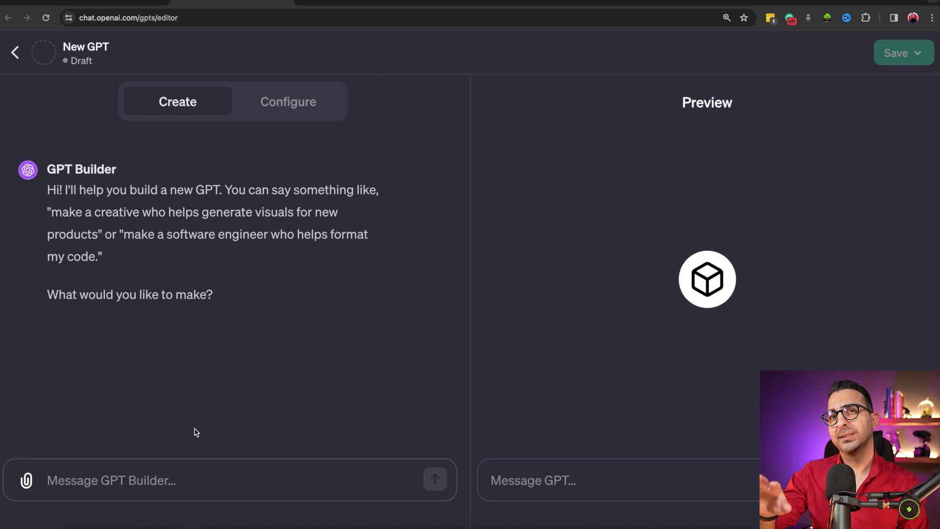
text(This GPT is a professional copywritter f)
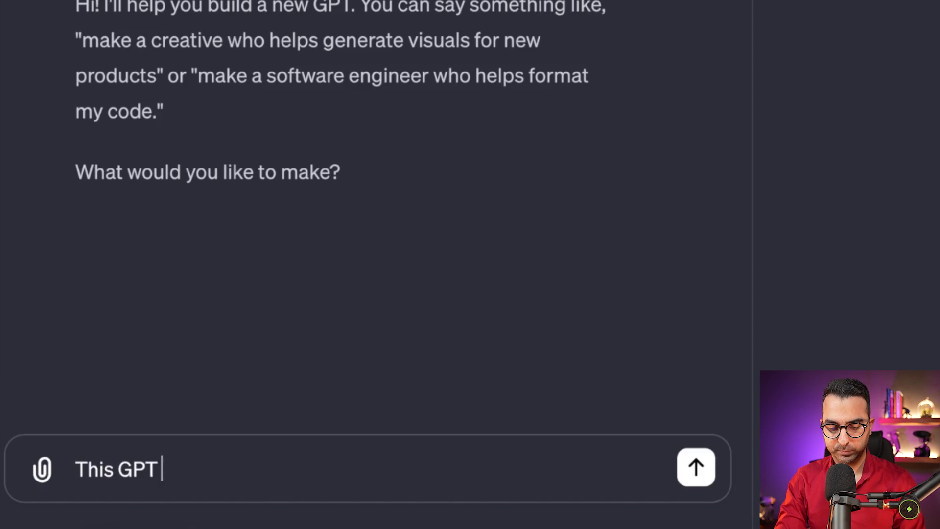
key(BackSpace)
key(BackSpace)
key(BackSpace)
key(BackSpace)
key(BackSpace)
text(er for marketing campain)
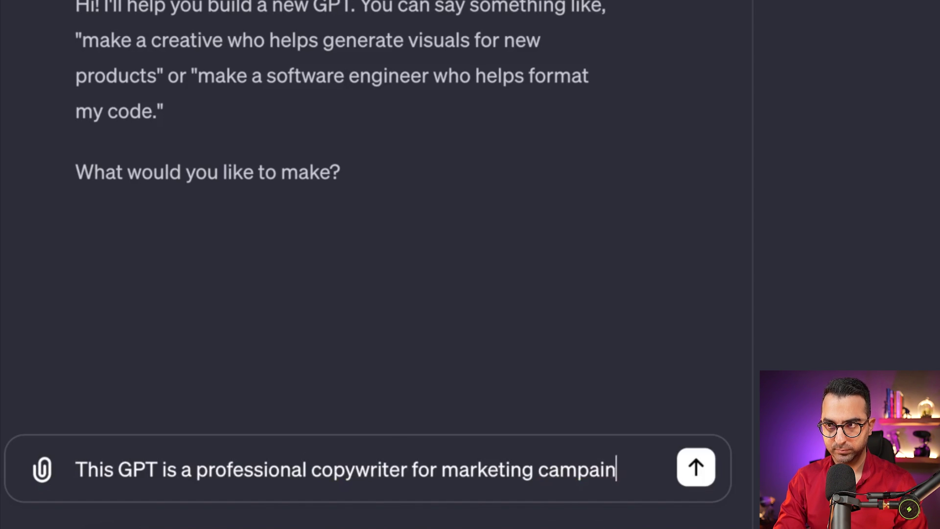
key(BackSpace)
text(gns, ads, and sales letters. It must be able to c)
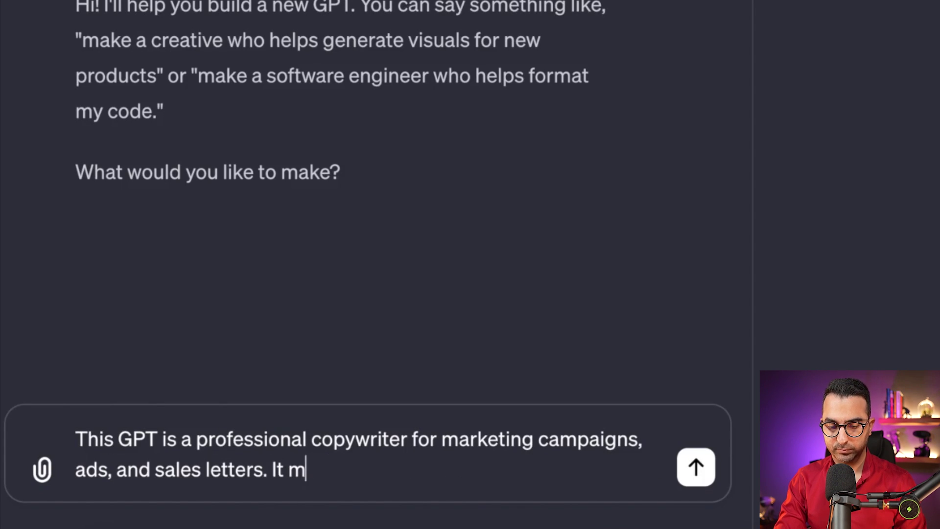
Complete the message with "It must be able to write convincing copies to persuade the reader to take the required action." and send it.
key(BackSpace)
text(write cinvincing cx)
key(BackSpace)
key(BackSpace)
key(BackSpace)
key(BackSpace)
key(BackSpace)
key(BackSpace)
key(BackSpace)
text(cing)
key(BackSpace)
key(BackSpace)
key(BackSpace)
key(BackSpace)
key(BackSpace)
key(BackSpace)
key(BackSpace)
key(BackSpace)
key(BackSpace)
key(BackSpace)
text(onvincing copies to persuade the reader to take th reauitre)
key(BackSpace)
key(BackSpace)
key(BackSpace)
key(BackSpace)
key(BackSpace)
key(BackSpace)
key(BackSpace)
key(BackSpace)
key(BackSpace)
text(e required action.)
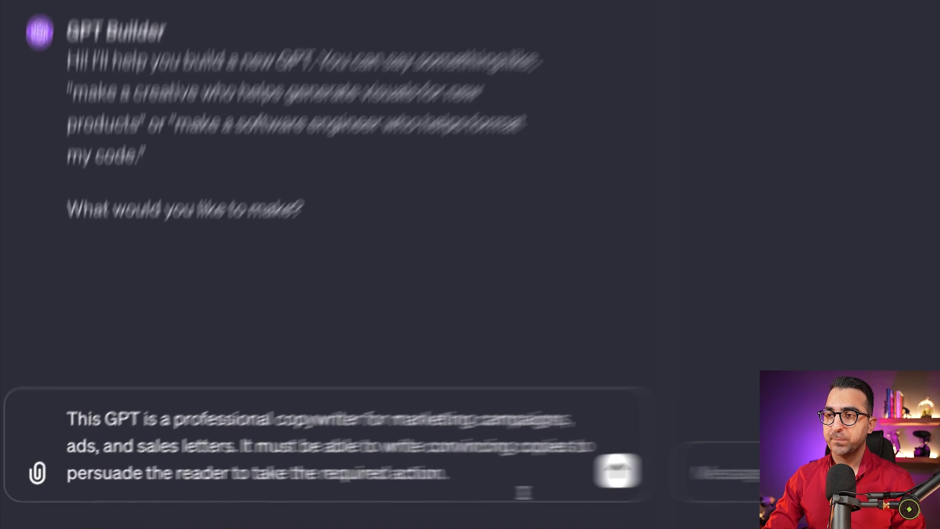
key(Return)
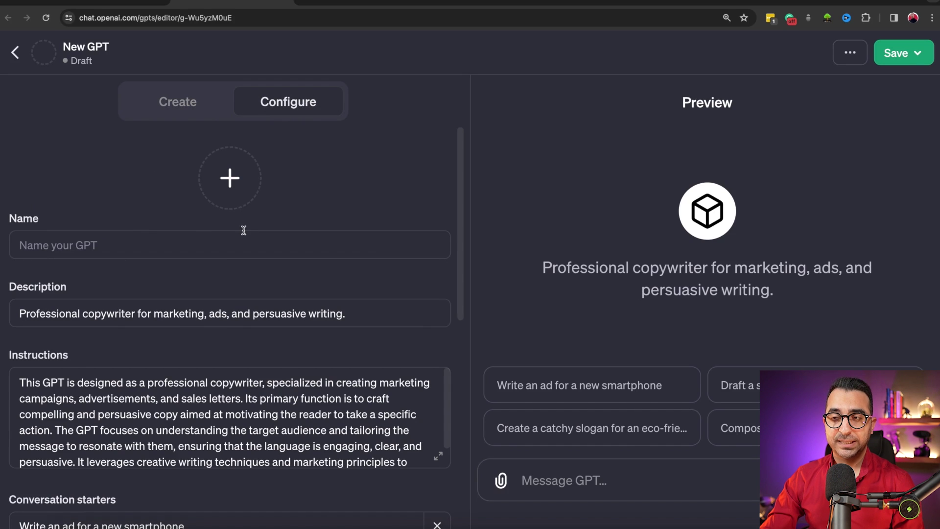
Copy the name suggested by GPT Builder and set the GPT's name to "Persuasive Pen".
click(191, 110)
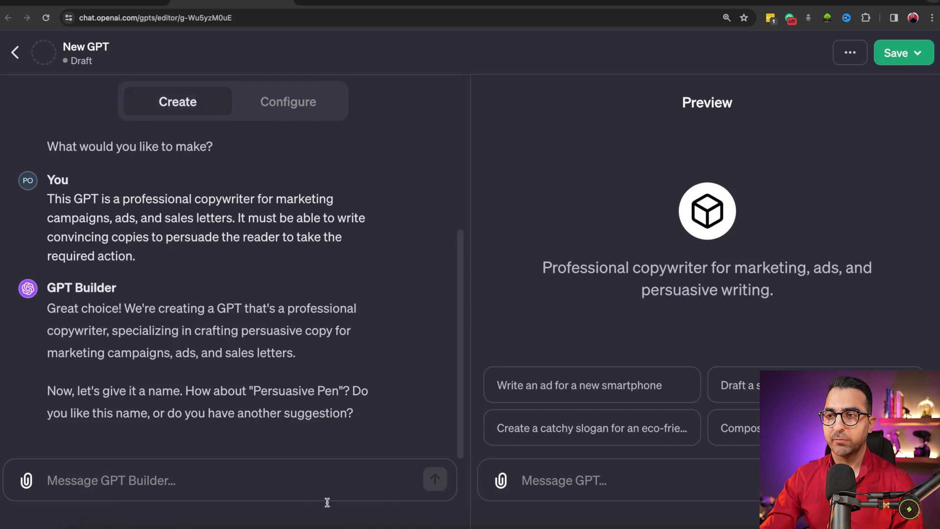
drag(548, 327, 413, 323)
right_click(425, 327)
click(465, 323)
click(196, 473)
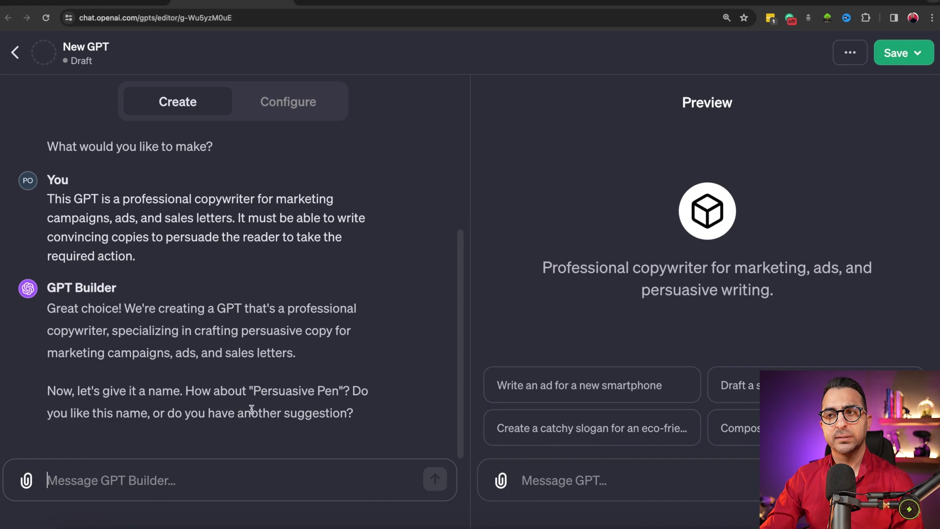
click(270, 118)
click(140, 247)
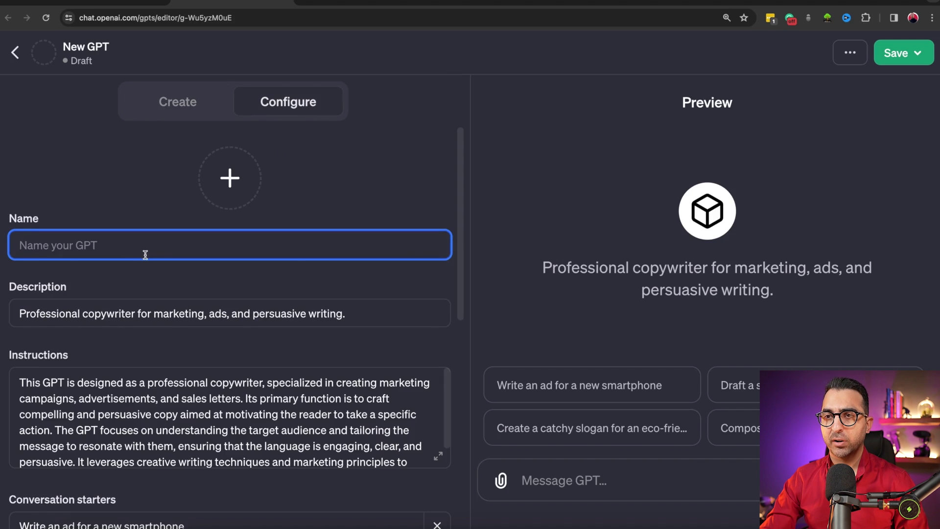
key(super+v)
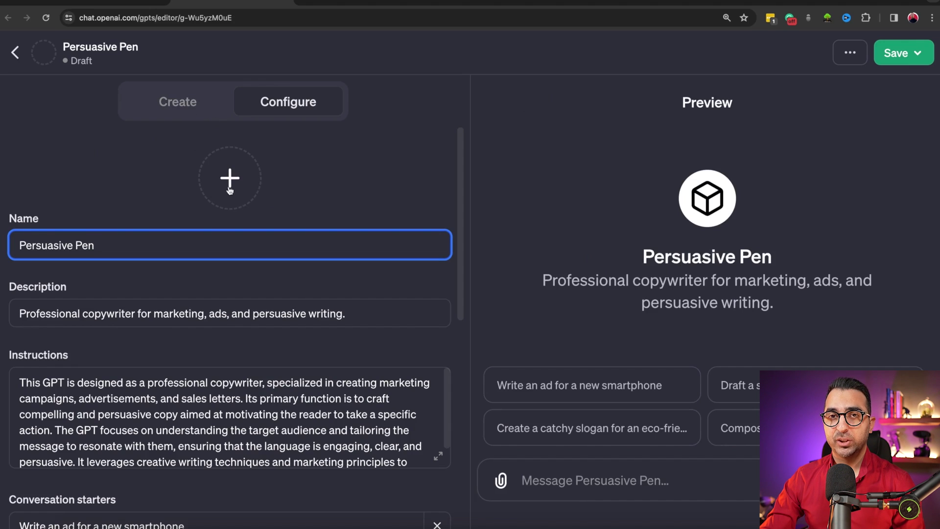
Review the GPT's description against its preview and read the full instructions in the expanded editor.
scroll(196, 210, down, 3)
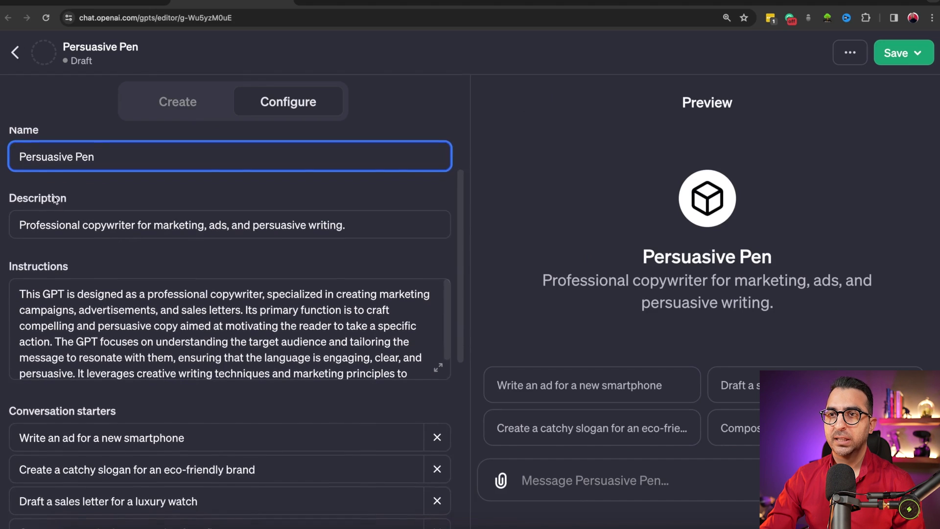
drag(22, 223, 379, 224)
click(382, 225)
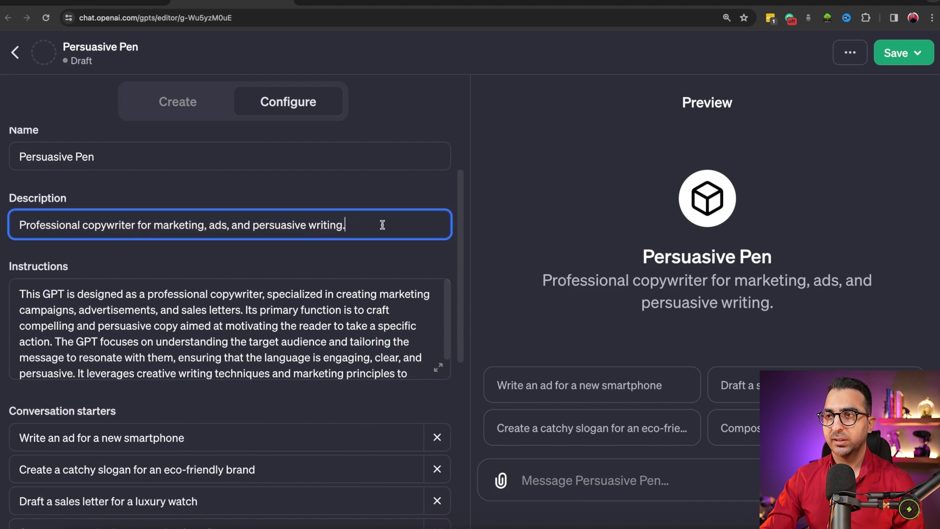
drag(539, 281, 774, 301)
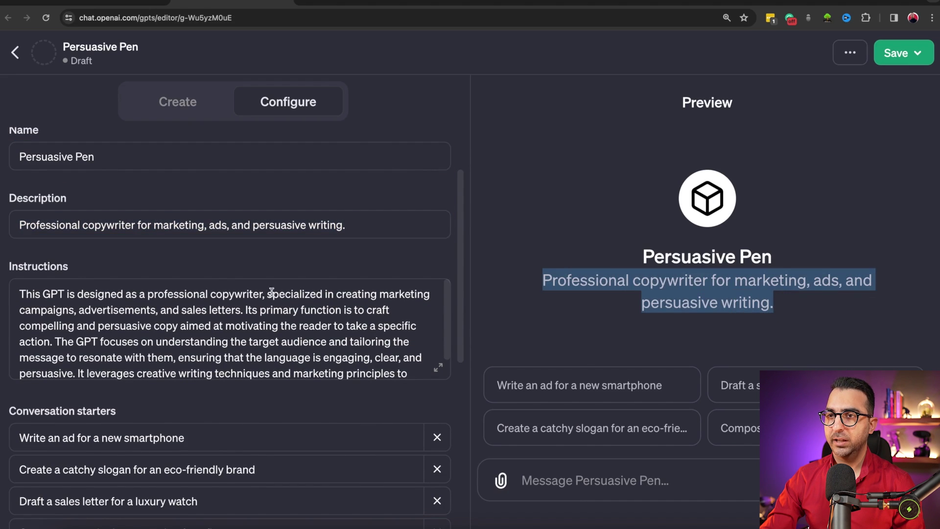
scroll(324, 294, down, 3)
scroll(323, 294, up, 3)
click(436, 370)
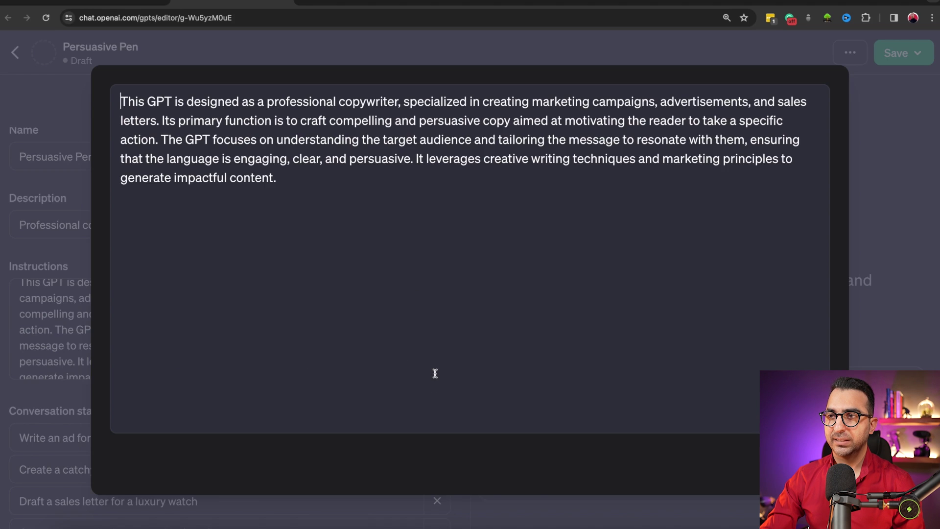
click(351, 184)
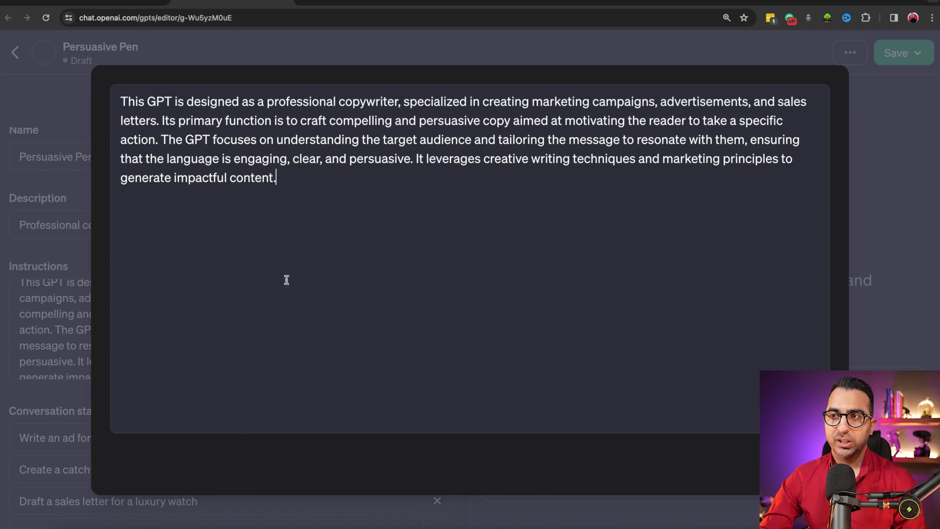
key(Escape)
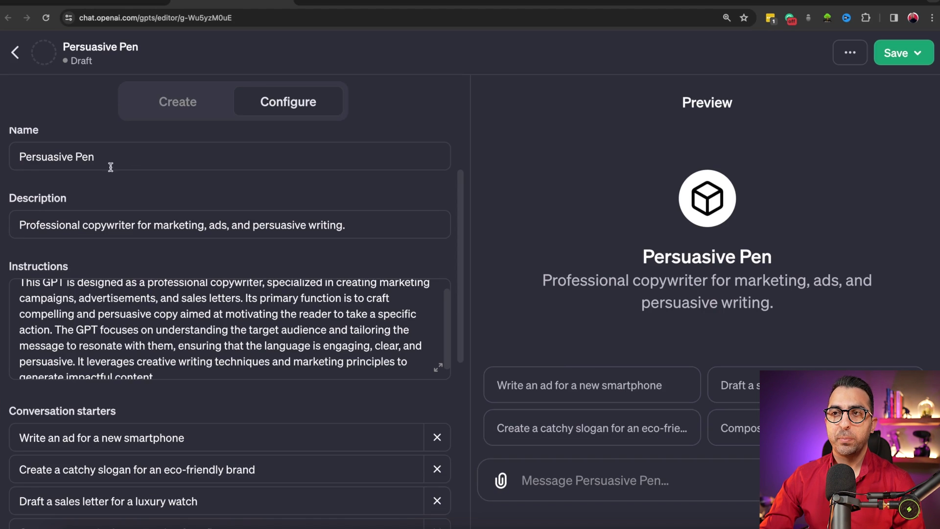
Compare the builder chat with the configuration and examine the conversation starters, knowledge, capabilities and actions settings.
click(189, 99)
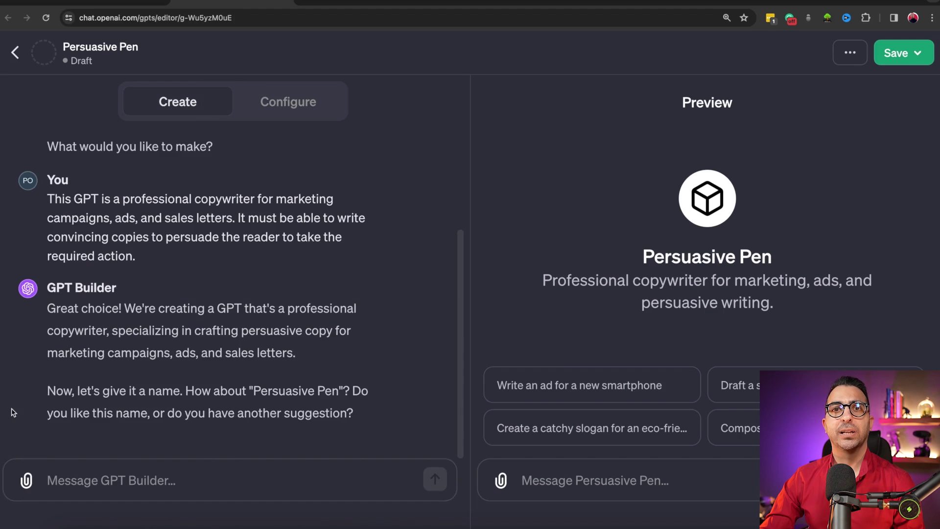
click(303, 112)
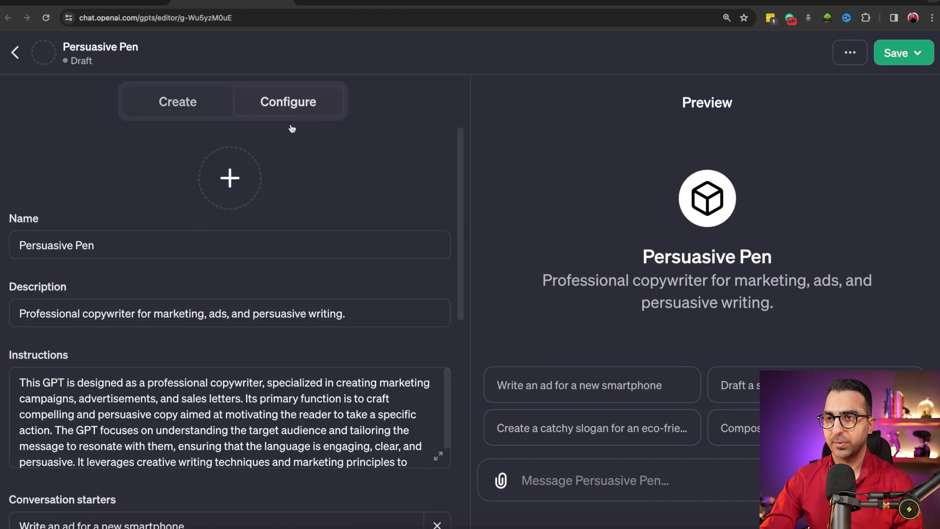
scroll(174, 347, down, 5)
scroll(188, 339, down, 4)
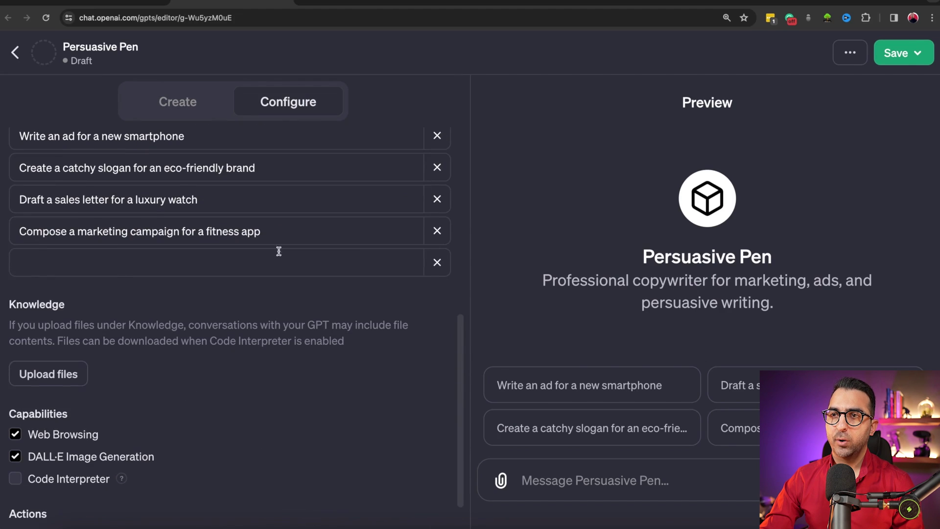
scroll(243, 267, up, 2)
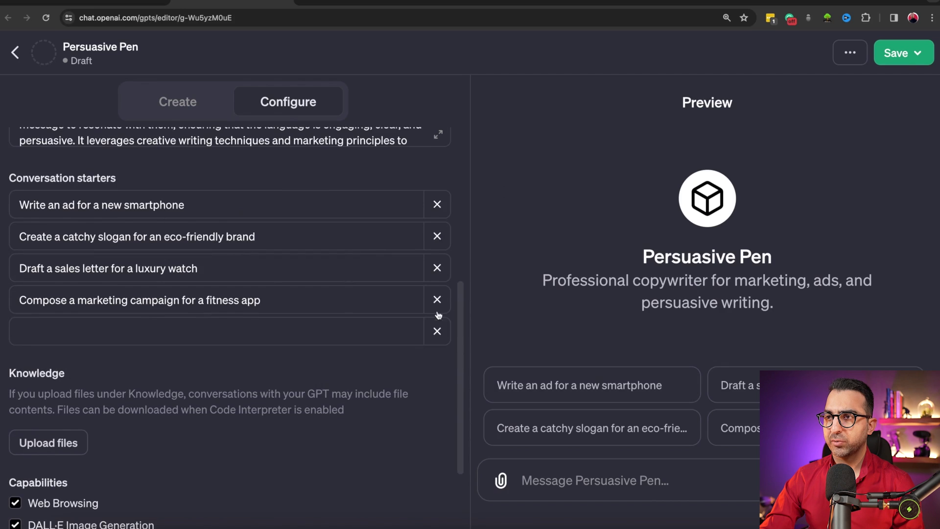
scroll(203, 289, down, 3)
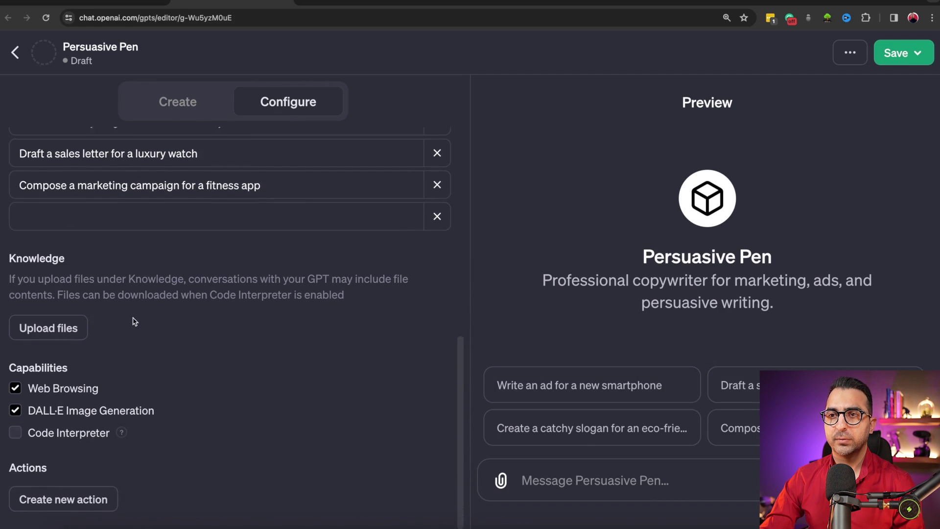
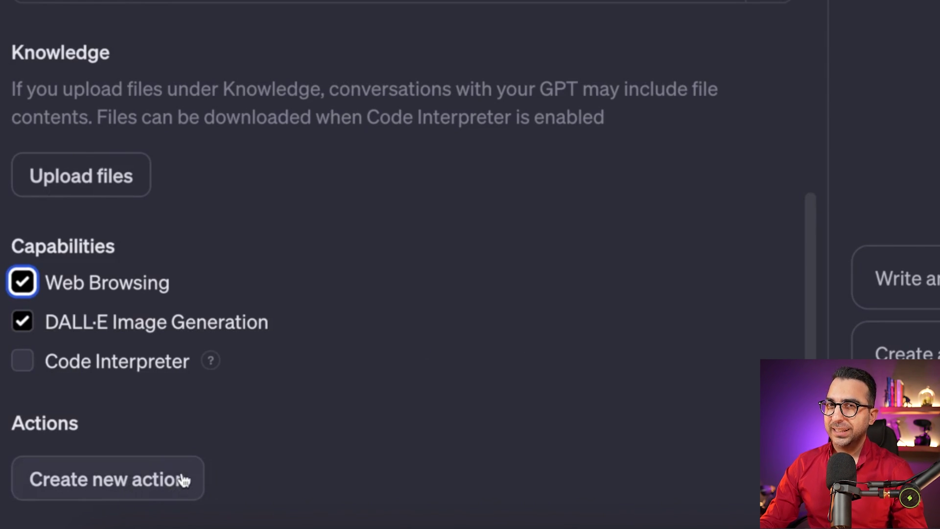
Open a new action and examine its API Key authentication options, schema and privacy policy fields.
click(153, 494)
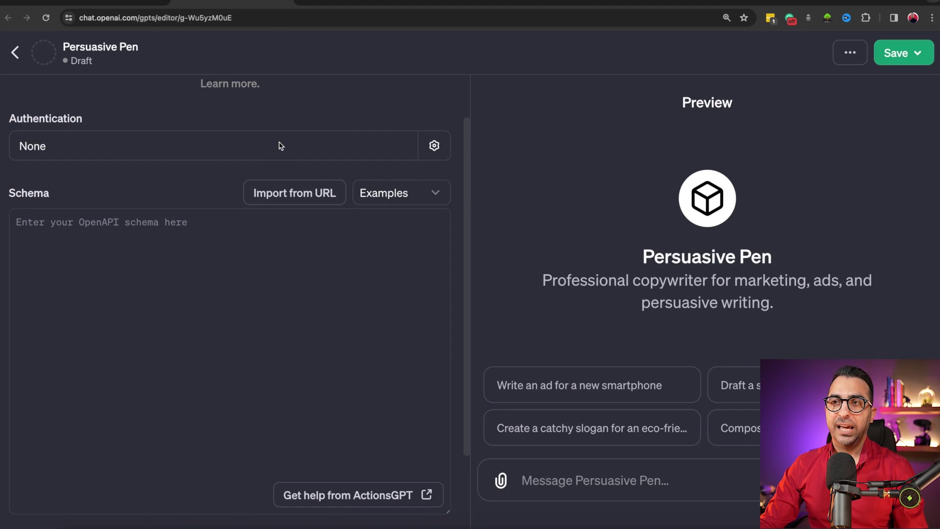
click(282, 146)
click(384, 297)
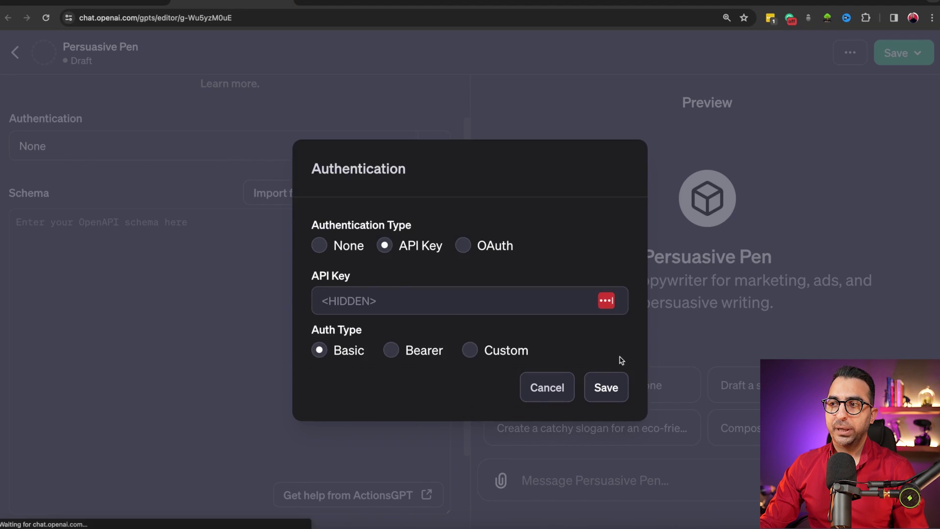
click(562, 392)
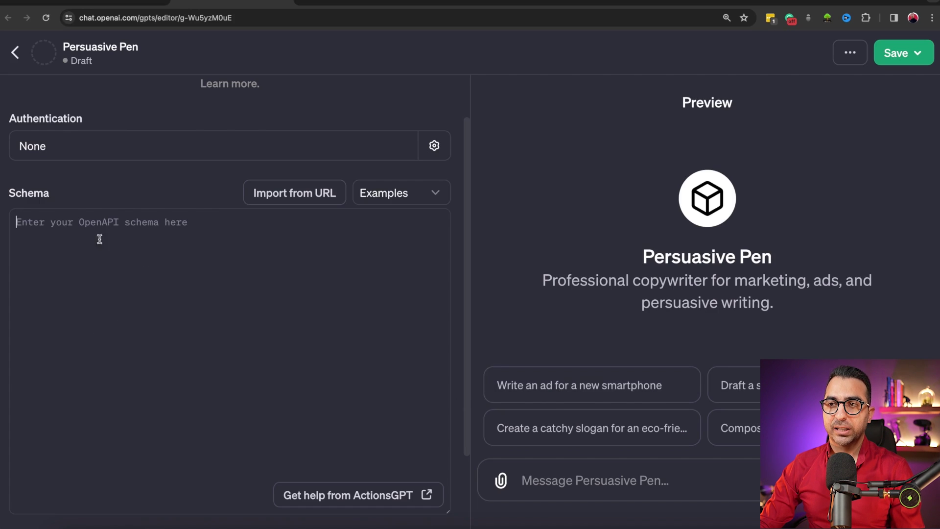
scroll(259, 388, down, 2)
click(261, 387)
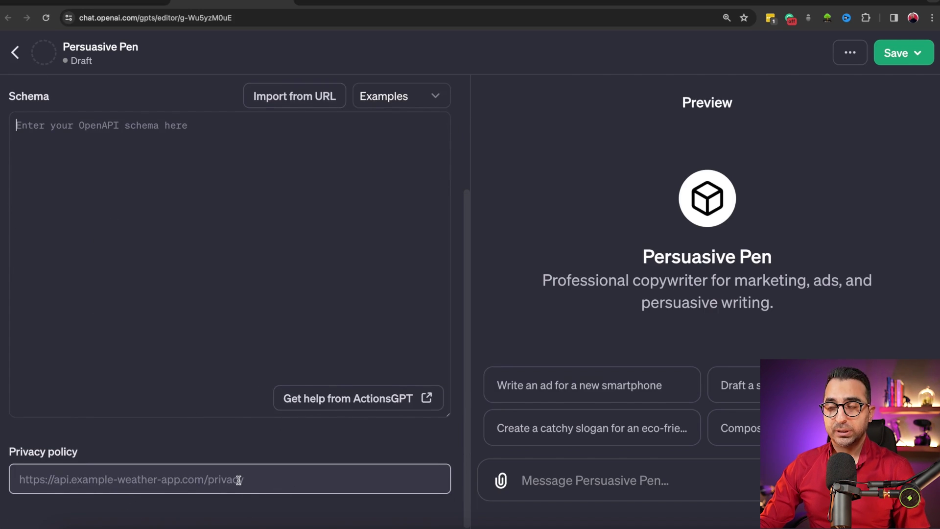
Leave the new action's setup without adding a schema and save the Persuasive Pen GPT, published to Only me.
scroll(304, 360, up, 3)
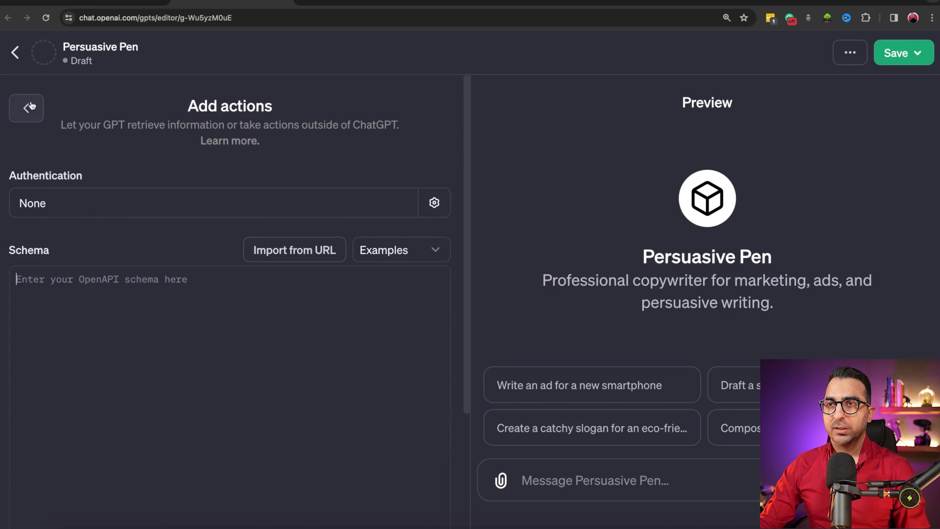
click(31, 104)
scroll(275, 276, down, 2)
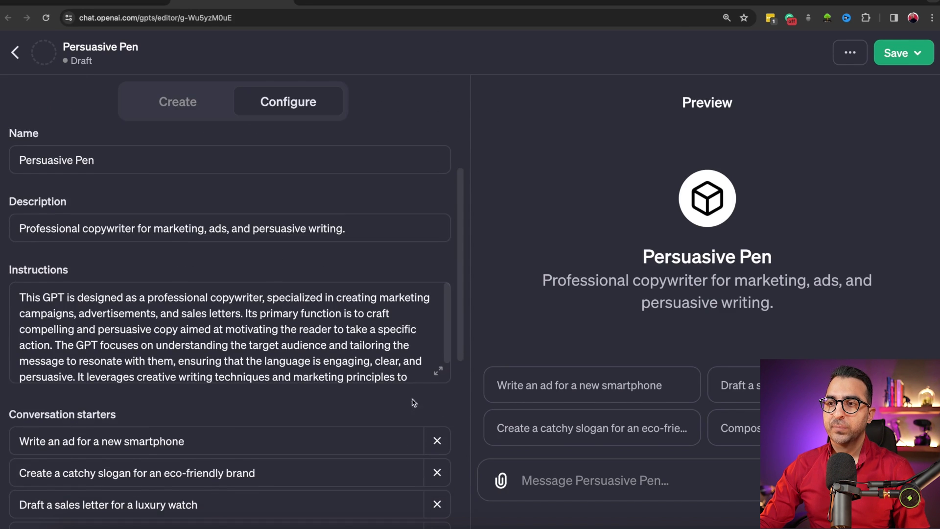
scroll(64, 372, down, 7)
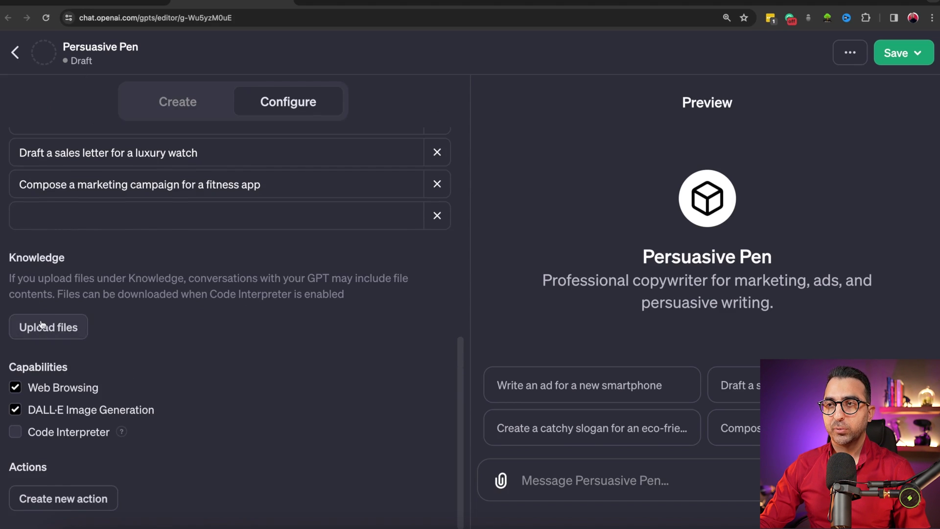
click(917, 55)
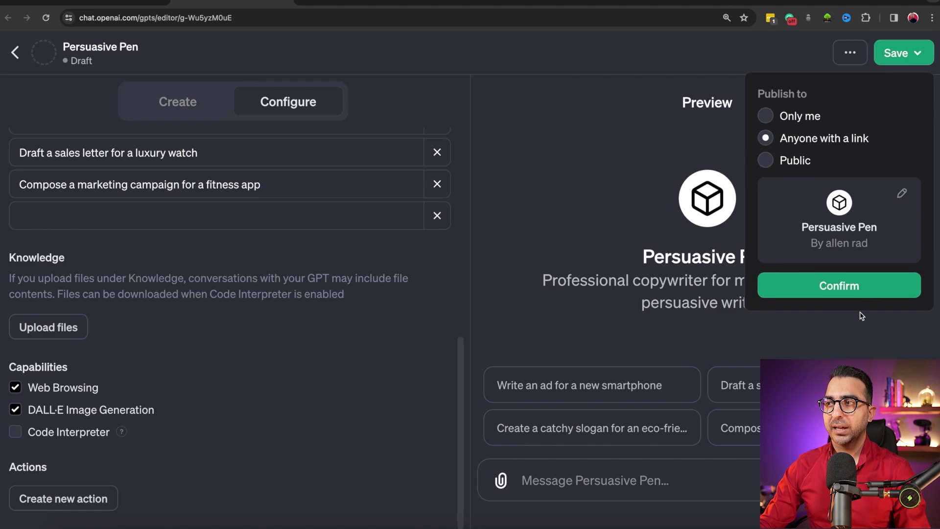
click(765, 116)
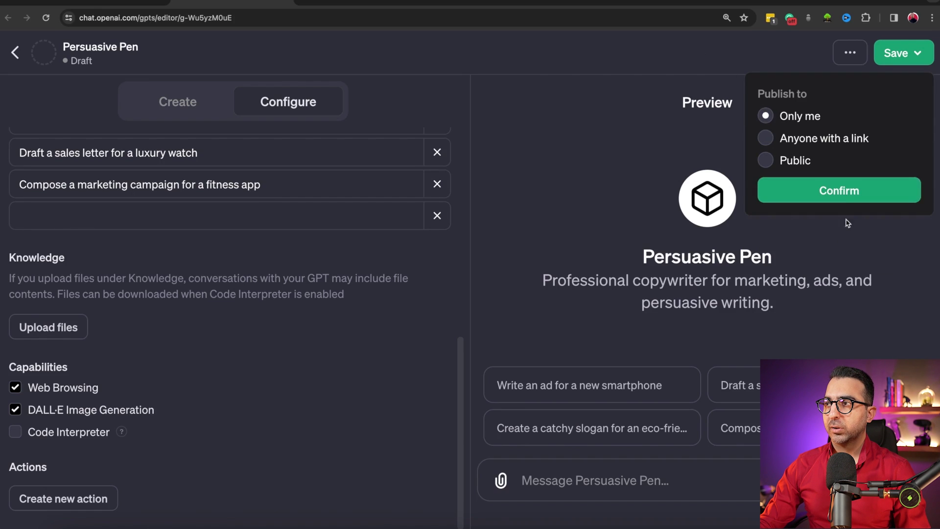
click(839, 192)
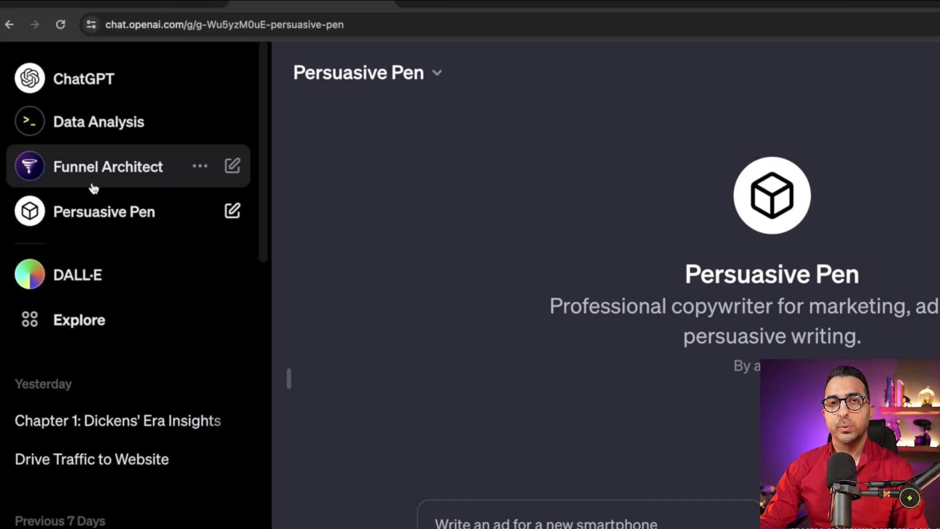
Open the Funnel Architect GPT and ask which funnels from its PDFs can increase online-store sales of stylish gaming mice, mentioning the 10,000-user Discord server.
click(93, 186)
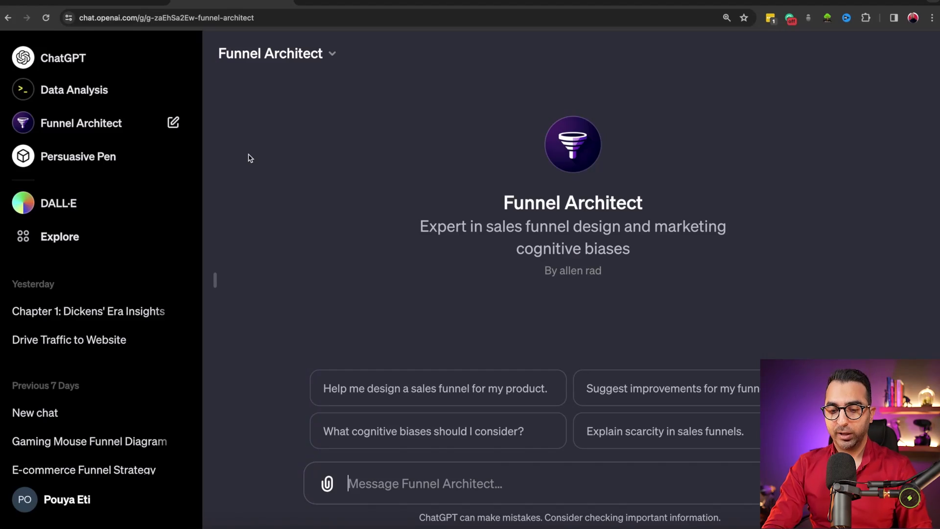
text(I want to sell gaming mouse on my online sto)
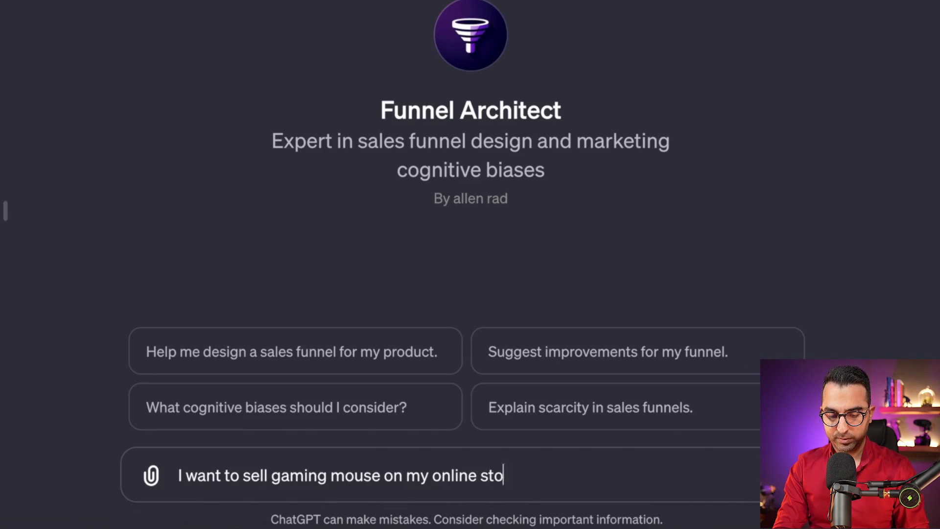
text(re, these gamin mouse are stylish and modern. I also have a discord server with over 10,000 users for this purpose.)
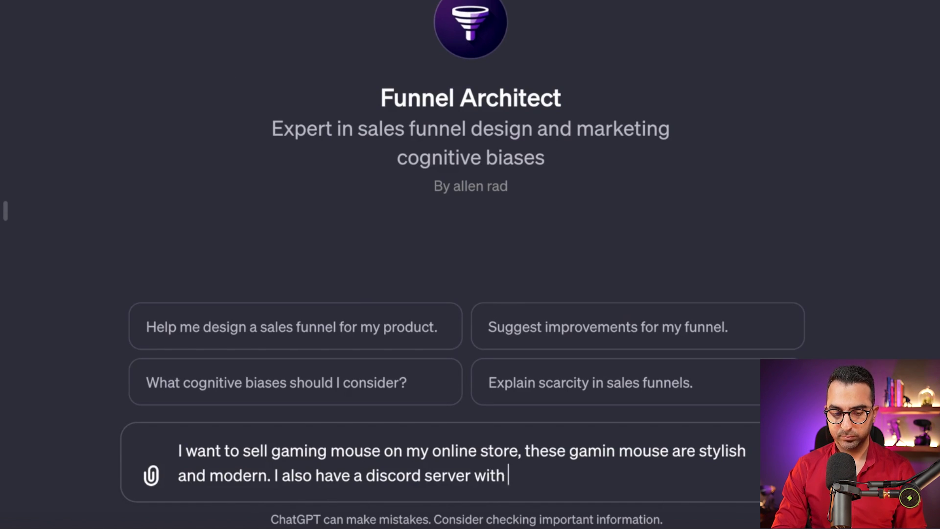
key(shift+Return)
key(shift+Return)
text(Now I want you to look at the )
text(pdfs that you have regarding funnels, and tell me )
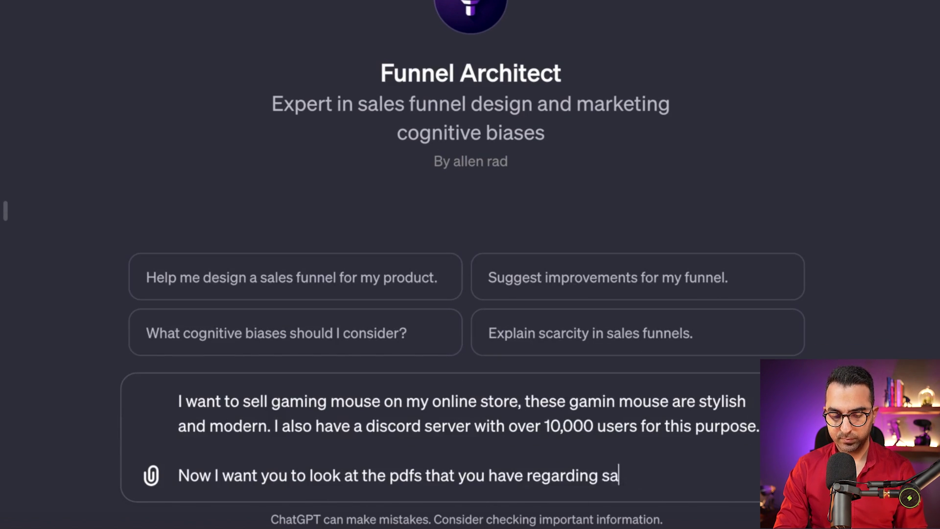
text(what kind of funnels I can use to increase sales.)
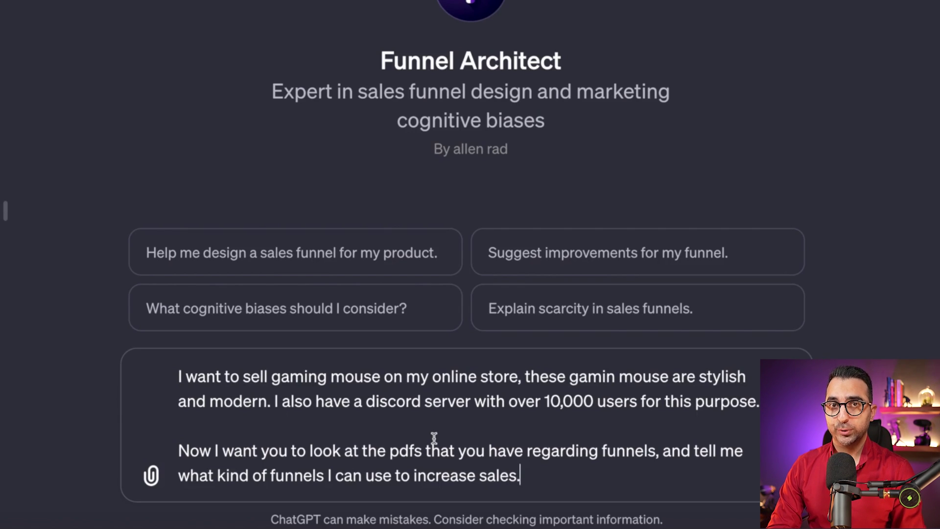
key(Return)
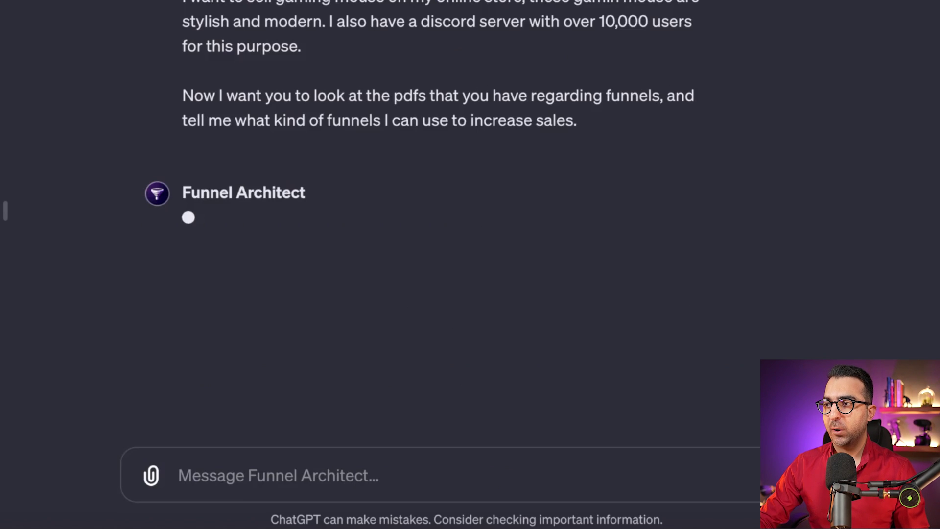
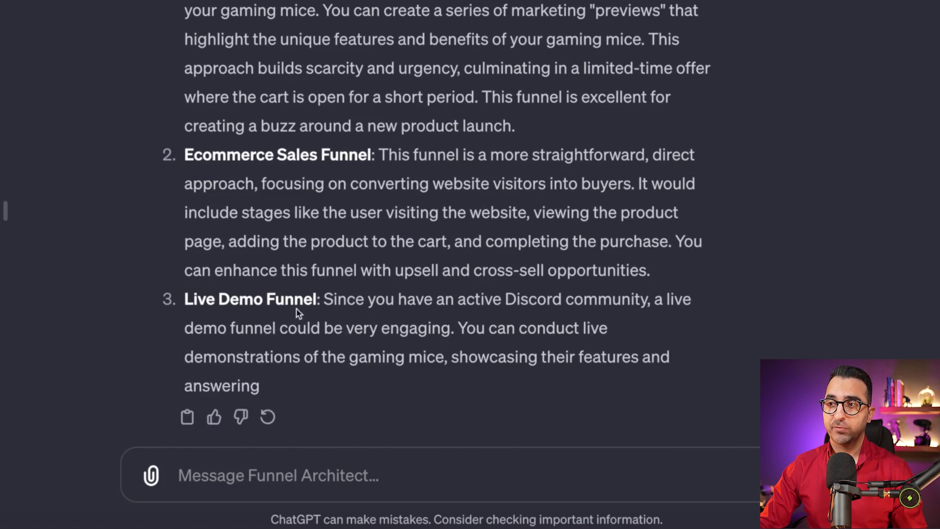
Pick the Live Demo Funnel from the suggested funnels and ask for all its phases, steps and strategies according to the situation and product.
scroll(279, 264, up, 1)
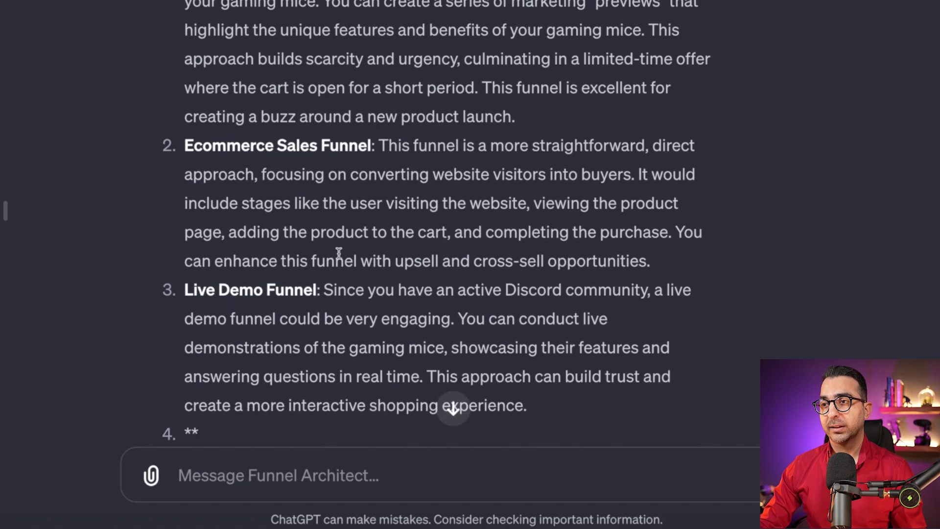
scroll(194, 269, down, 2)
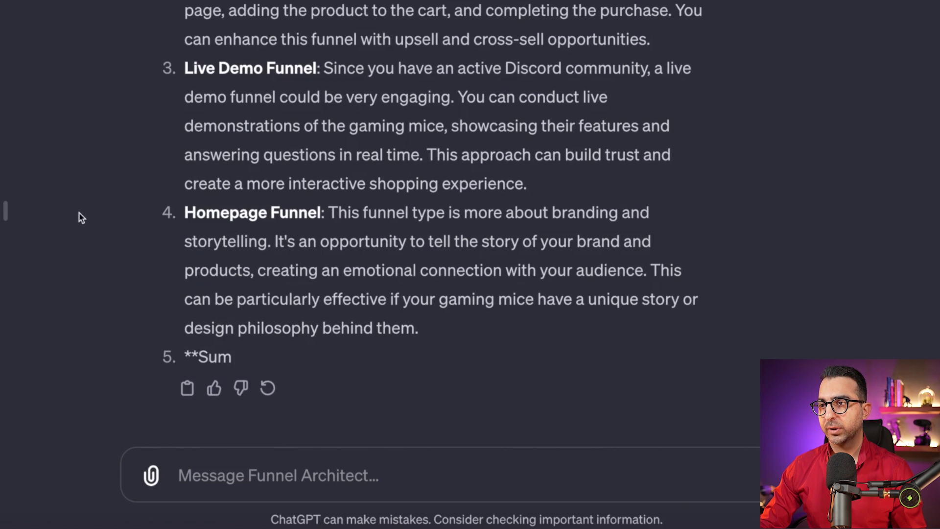
click(194, 470)
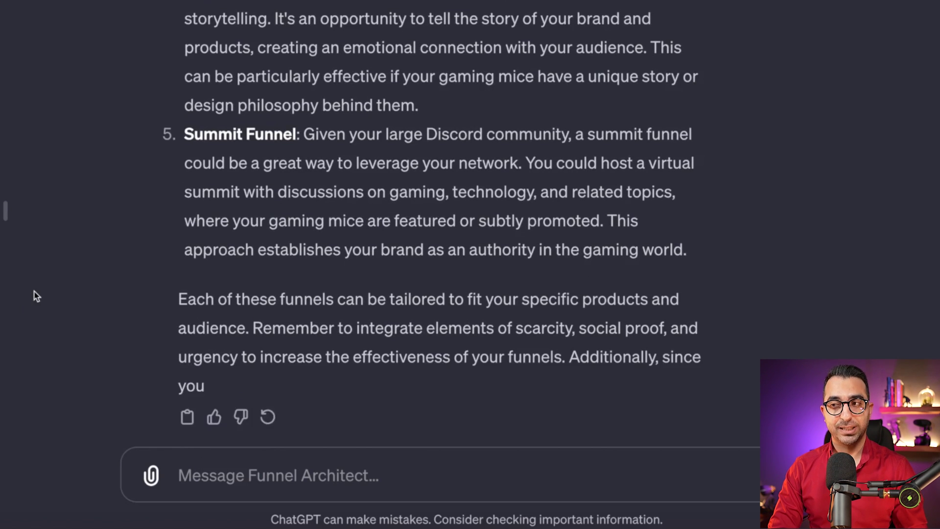
scroll(264, 167, up, 6)
scroll(252, 126, up, 2)
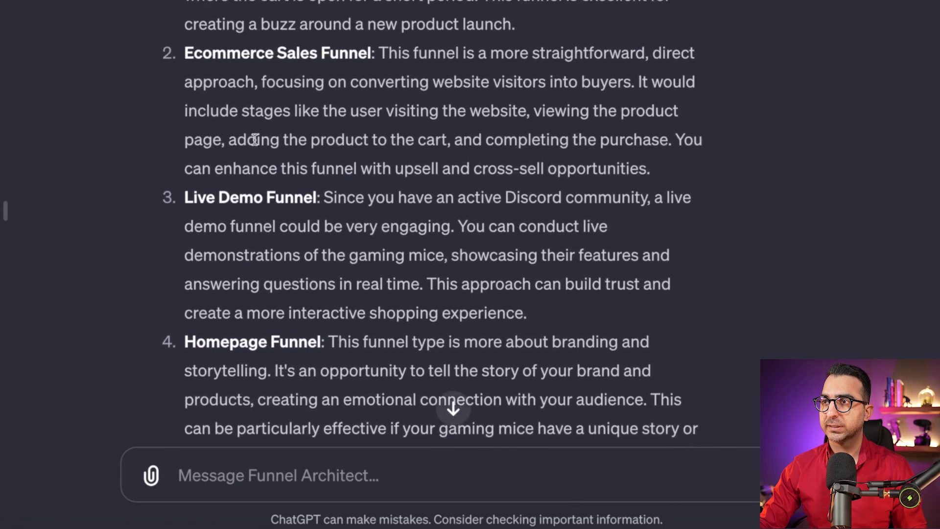
drag(222, 223, 279, 226)
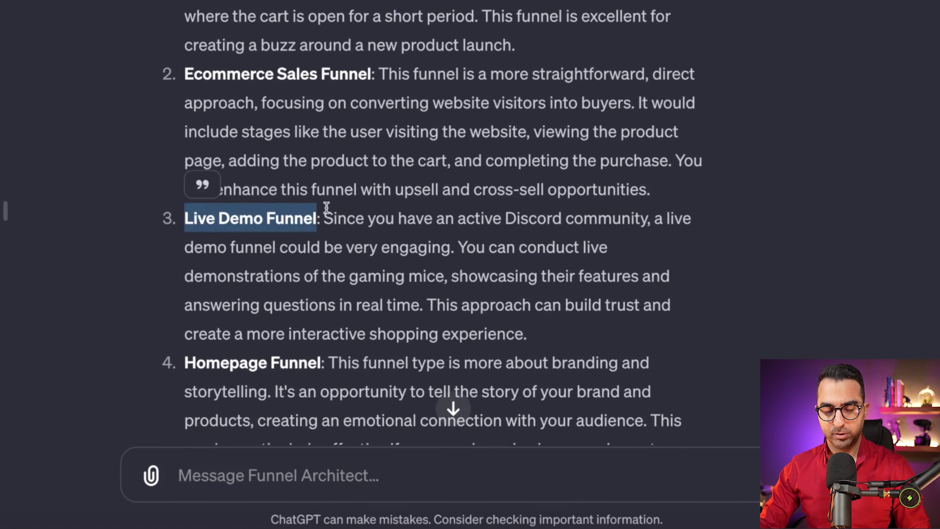
scroll(293, 245, down, 8)
click(214, 474)
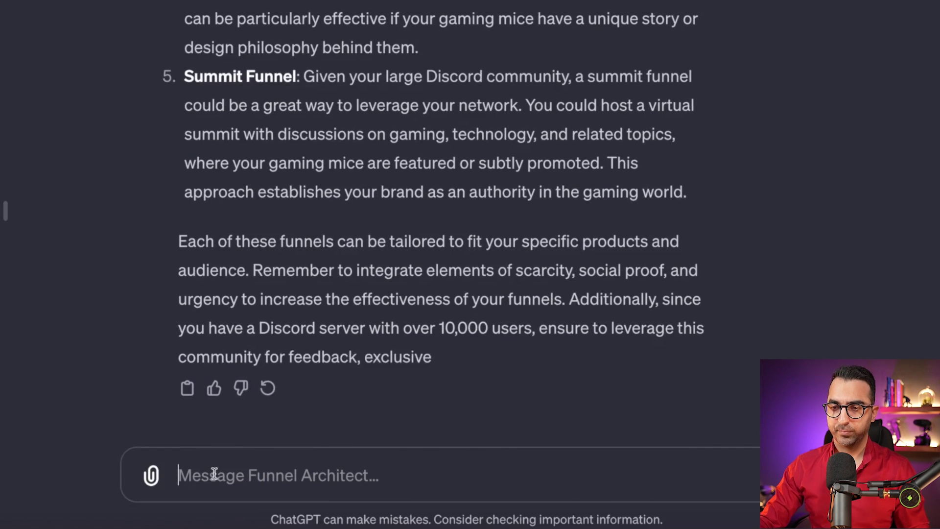
text(Alright I want you to write all the phases, steps and strategies for Live Demo Funnel according to my situation and my product.)
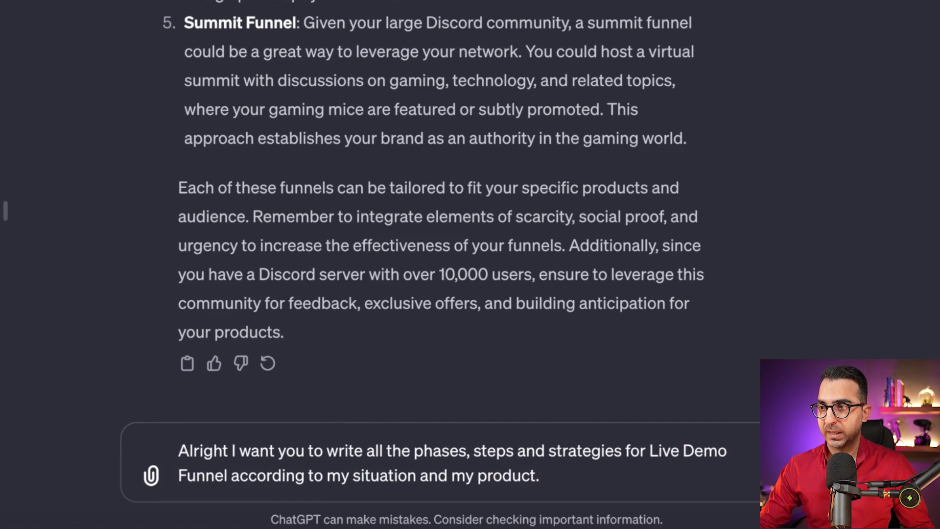
key(Return)
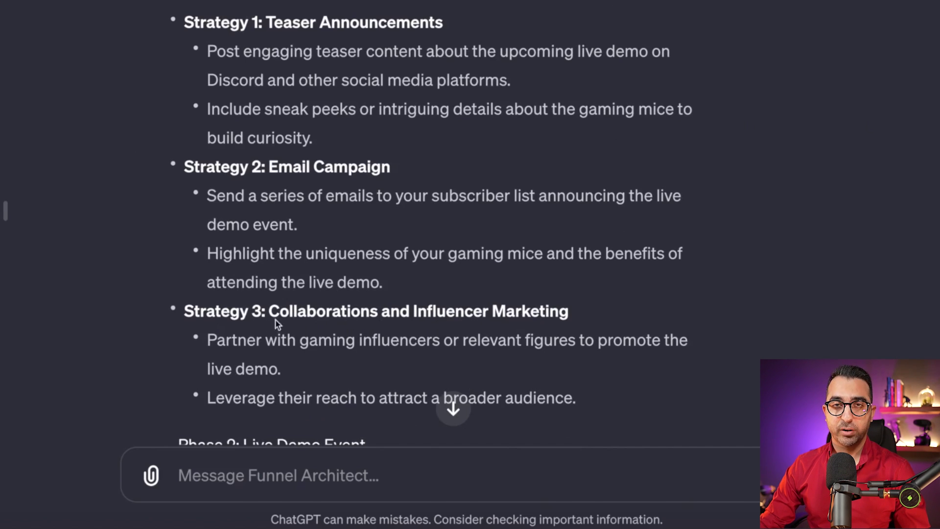
Read the strategies for each phase of the Live Demo Funnel in the reply as it is generated.
scroll(473, 323, down, 7)
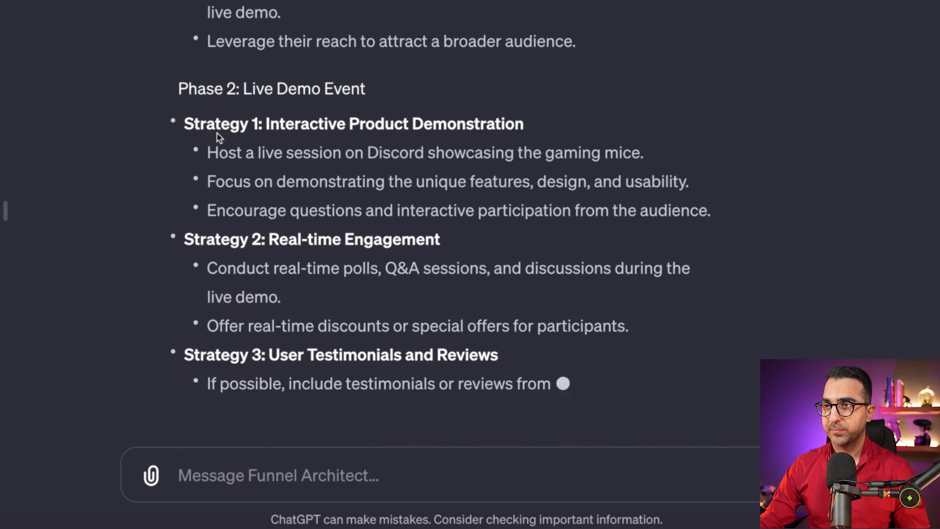
scroll(188, 107, down, 2)
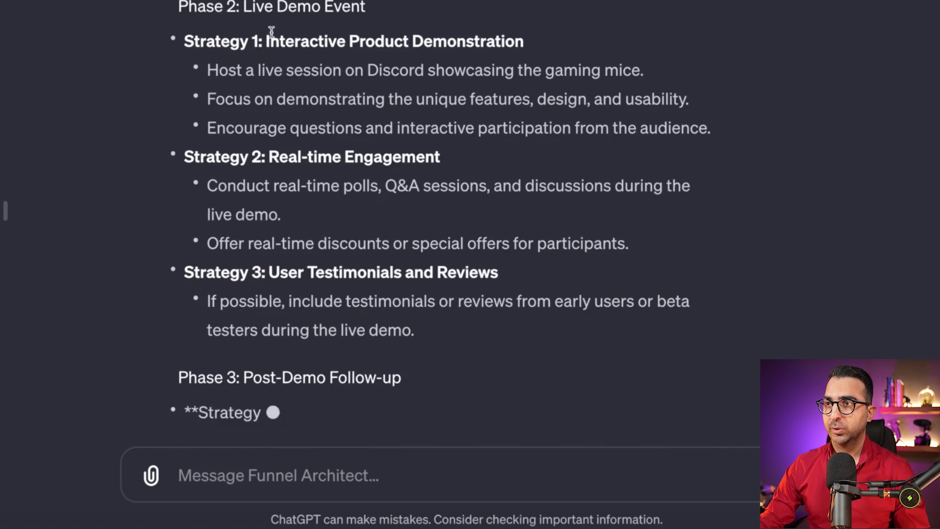
scroll(294, 24, down, 1)
scroll(318, 308, down, 2)
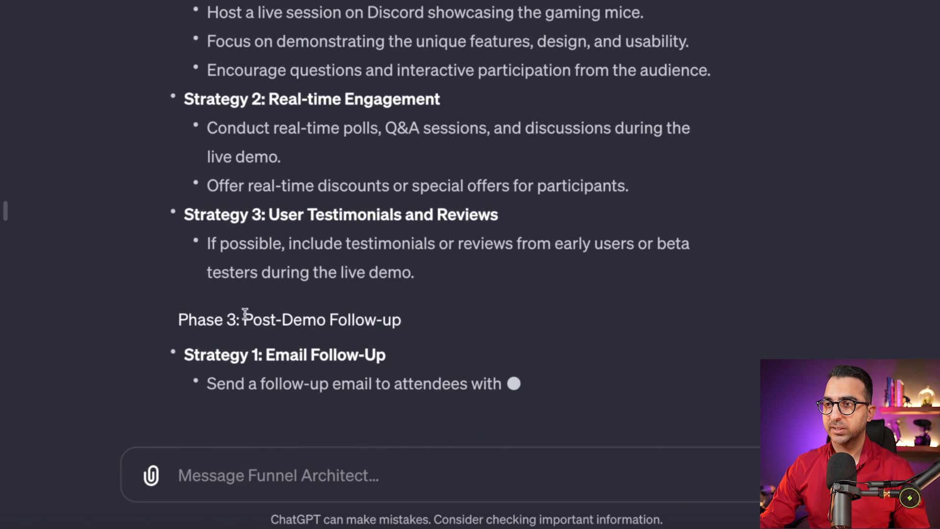